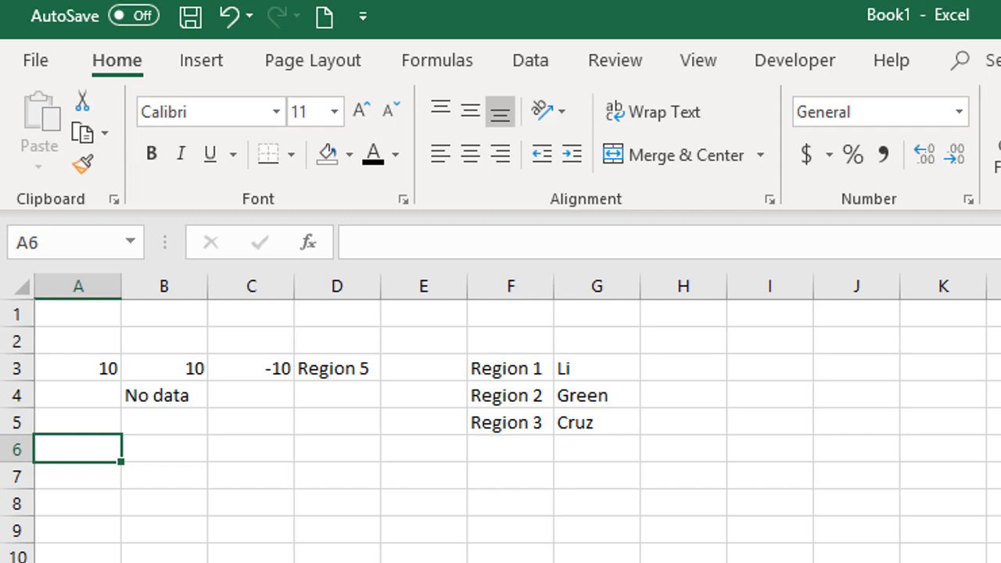
Step: Enter a formula in A6 that divides A3 by the empty cell A4, =A3/A4
{"action": "type", "text": "="}
{"action": "key", "text": "Up"}
{"action": "key", "text": "Up"}
{"action": "key", "text": "Up"}
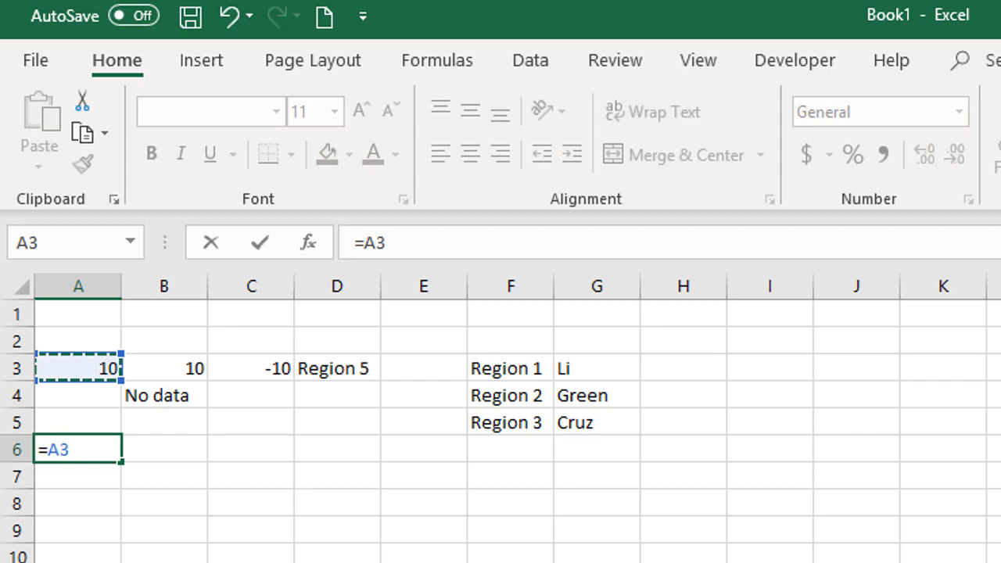
{"action": "type", "text": "/"}
{"action": "key", "text": "Up"}
{"action": "key", "text": "Up"}
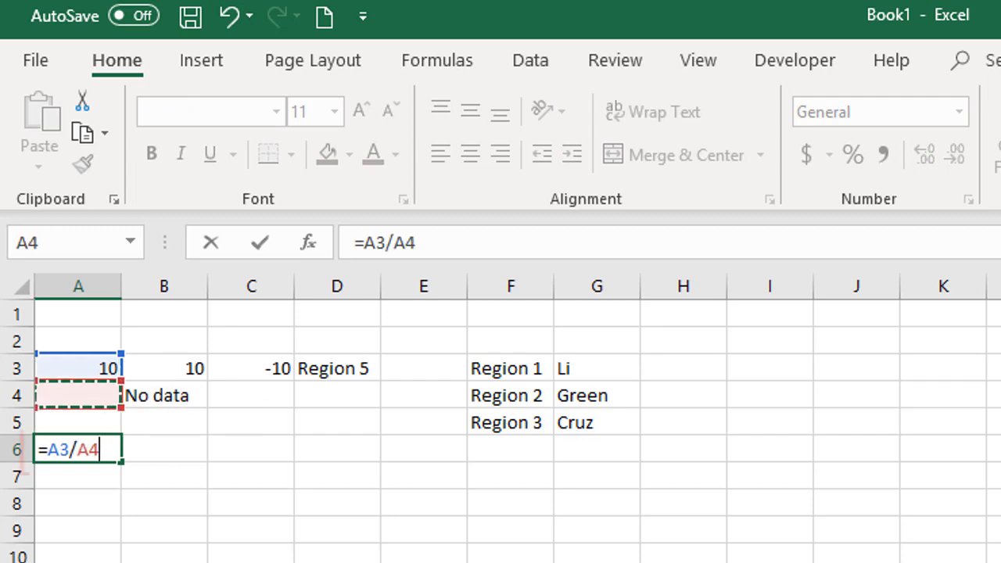
{"action": "key", "text": "Return"}
Step: Enter a formula in B6 that multiplies B3 by the text cell B4, =B3*B4
{"action": "key", "text": "Up"}
{"action": "key", "text": "Right"}
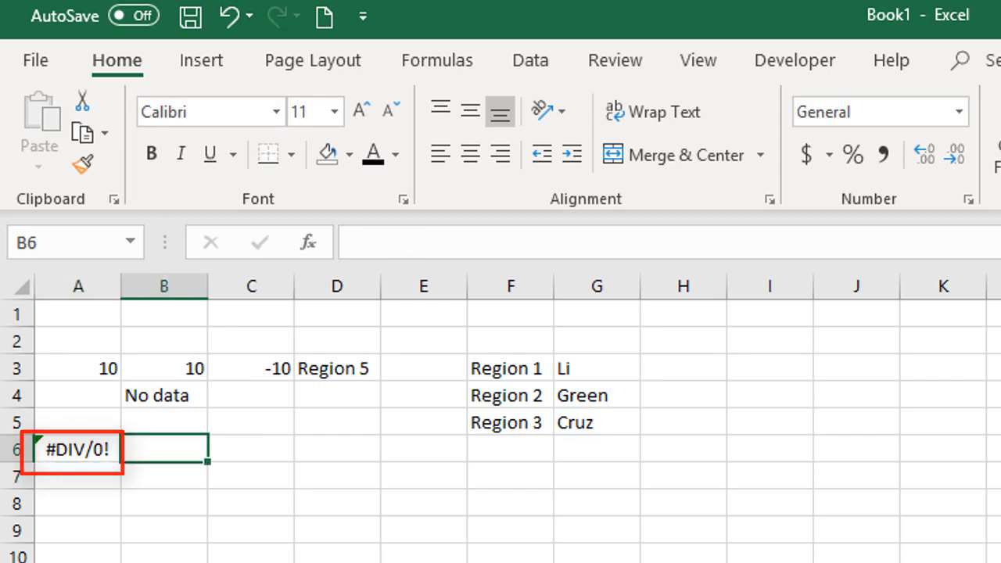
{"action": "type", "text": "="}
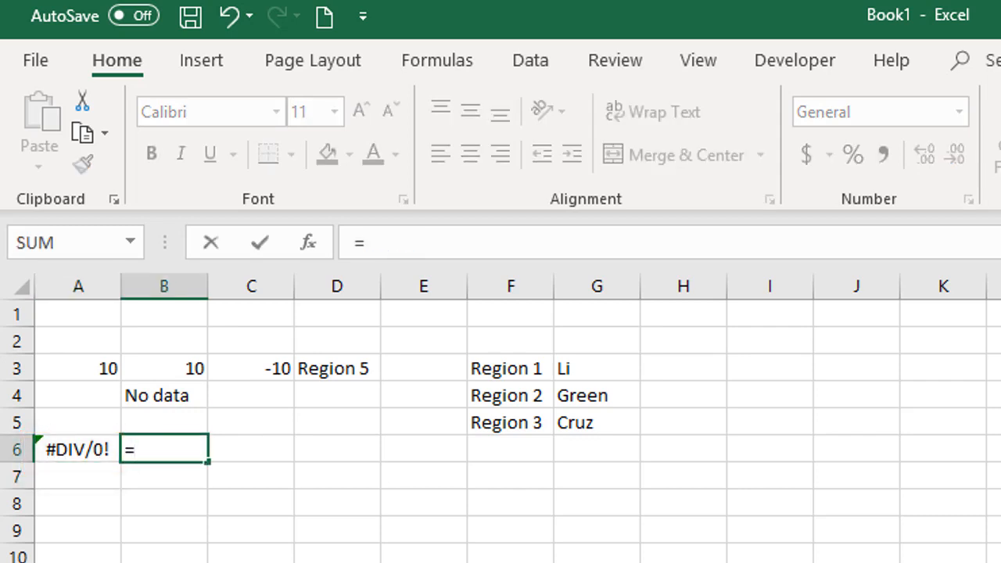
{"action": "key", "text": "Up"}
{"action": "key", "text": "Up"}
{"action": "key", "text": "Up"}
{"action": "type", "text": "*"}
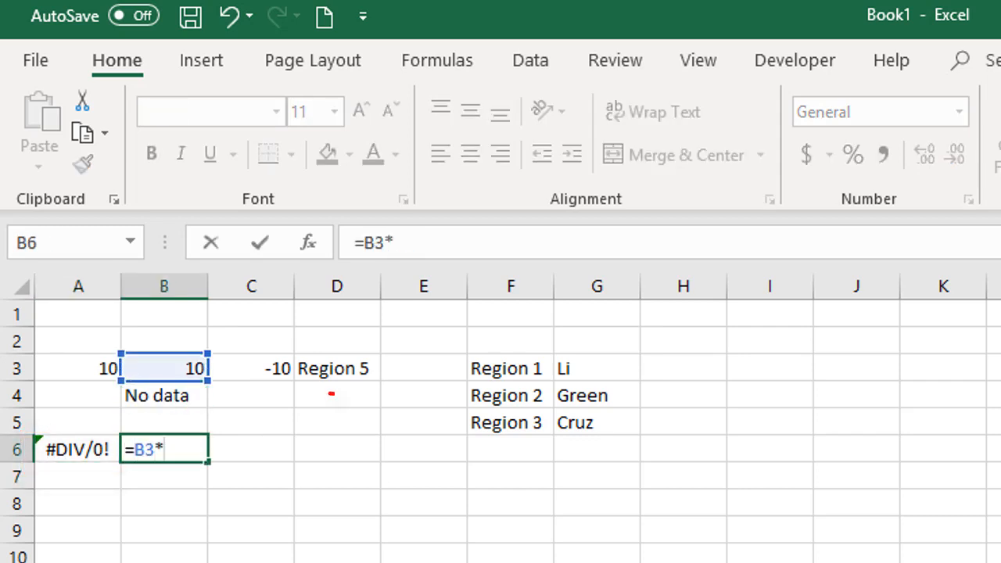
{"action": "key", "text": "Up"}
{"action": "key", "text": "Up"}
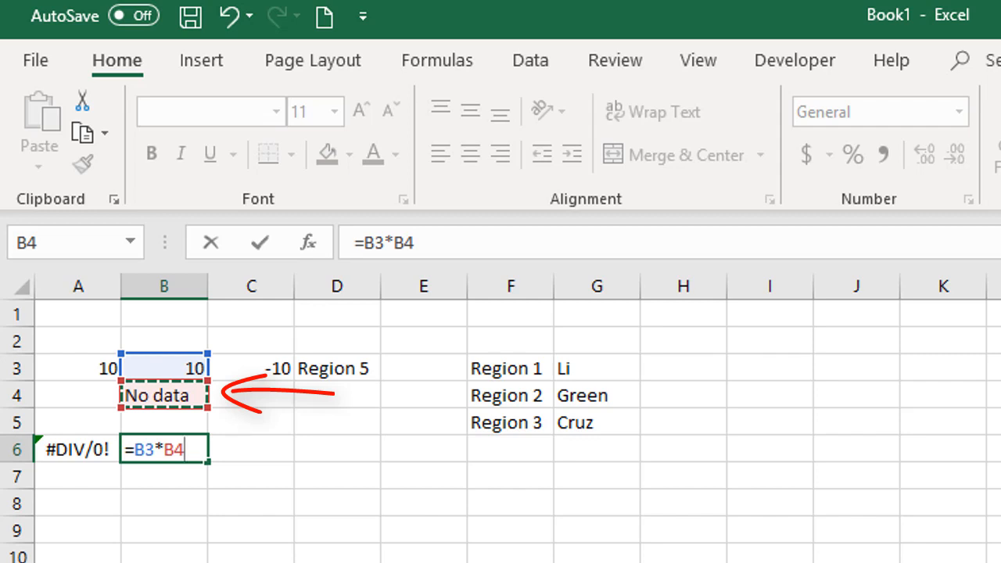
{"action": "key", "text": "Return"}
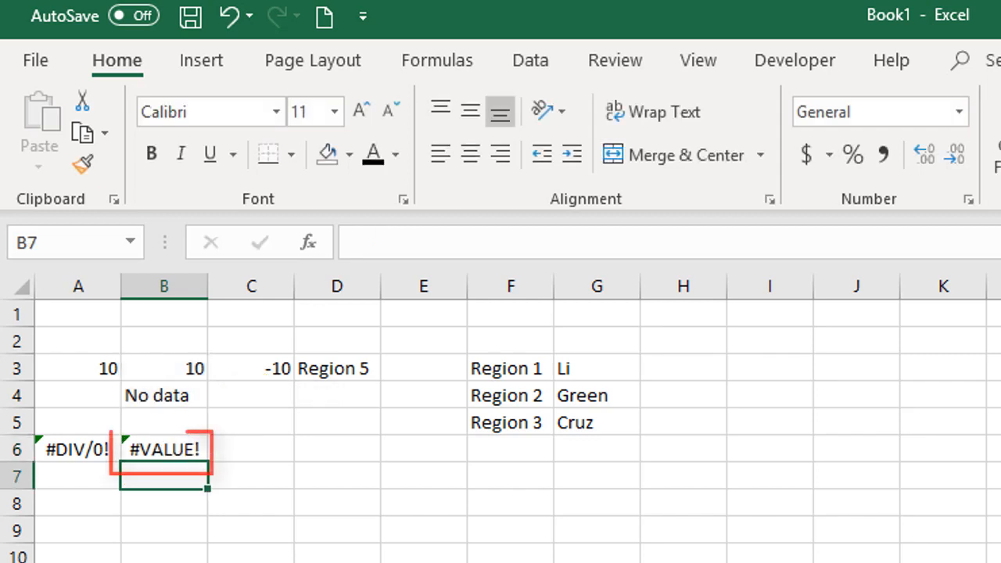
Step: Enter a SQRT formula in C6 that takes the square root of the negative number in C3
{"action": "key", "text": "Up"}
{"action": "key", "text": "Right"}
{"action": "type", "text": "=sqrt"}
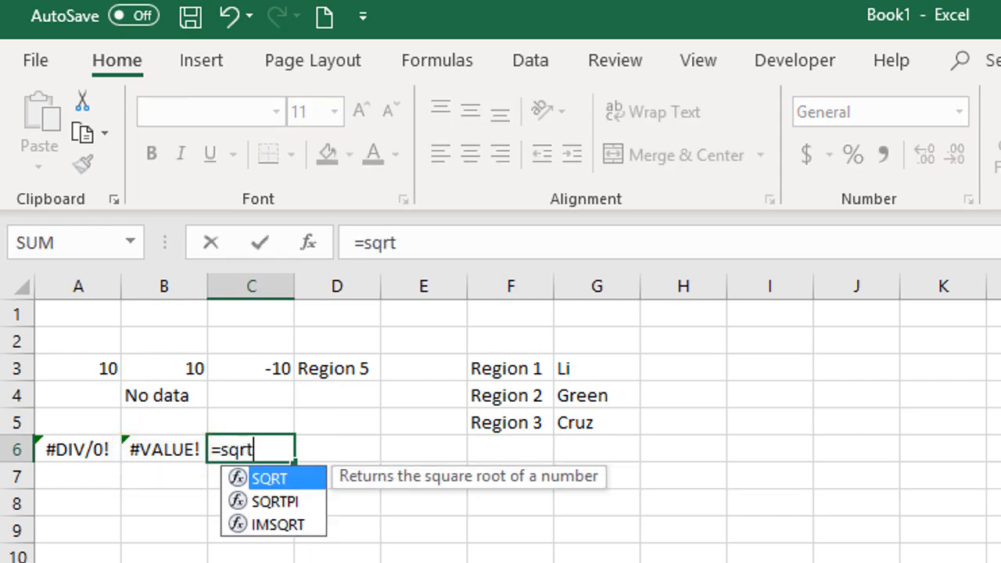
{"action": "key", "text": "Tab"}
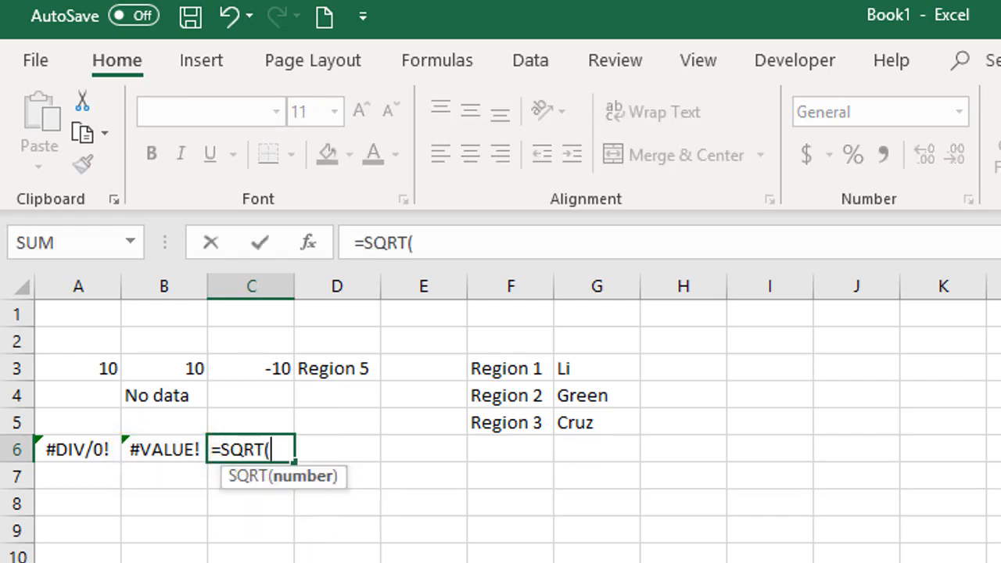
{"action": "key", "text": "Up"}
{"action": "key", "text": "Up"}
{"action": "key", "text": "Up"}
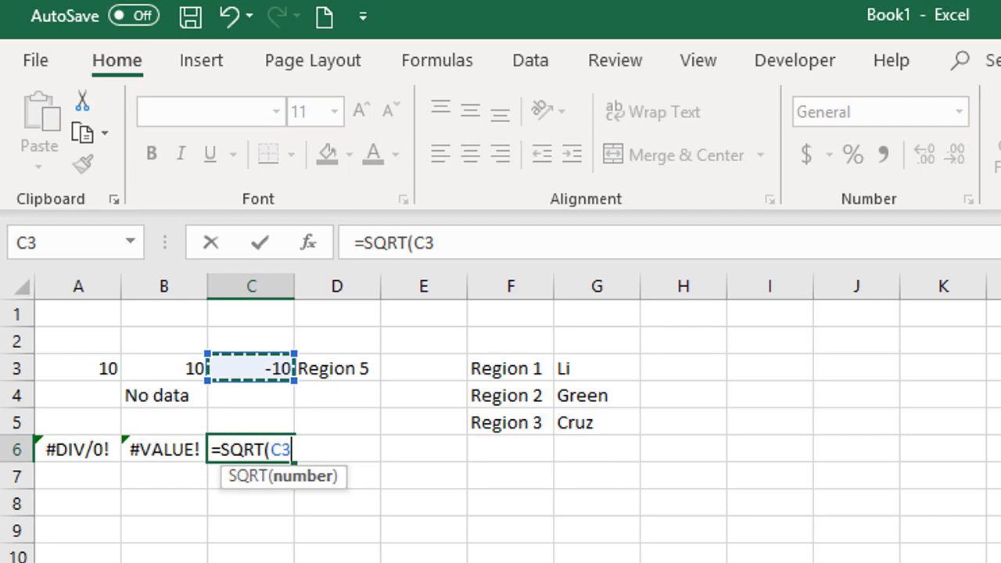
{"action": "key", "text": "Return"}
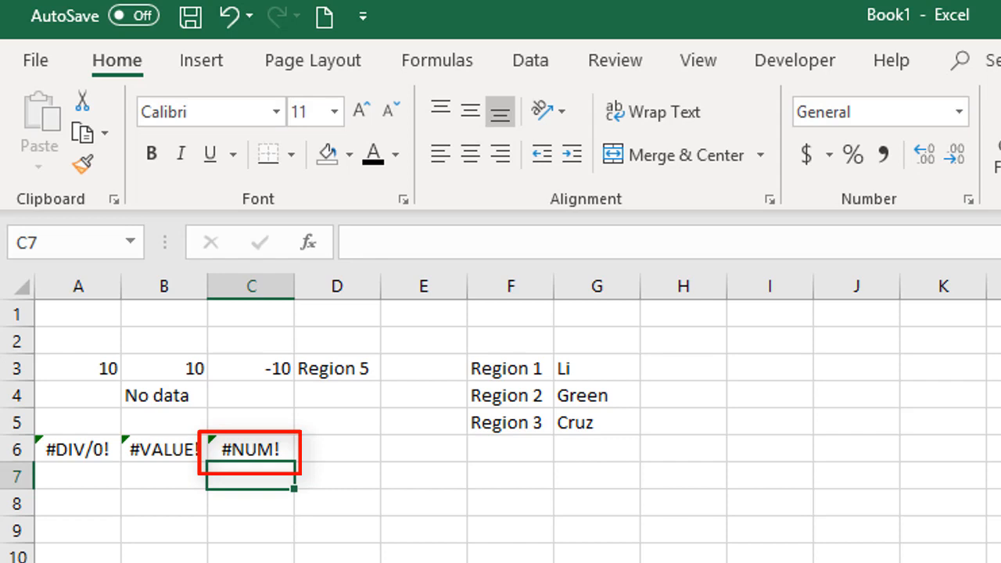
{"action": "left_click", "coordinate": [251, 449]}
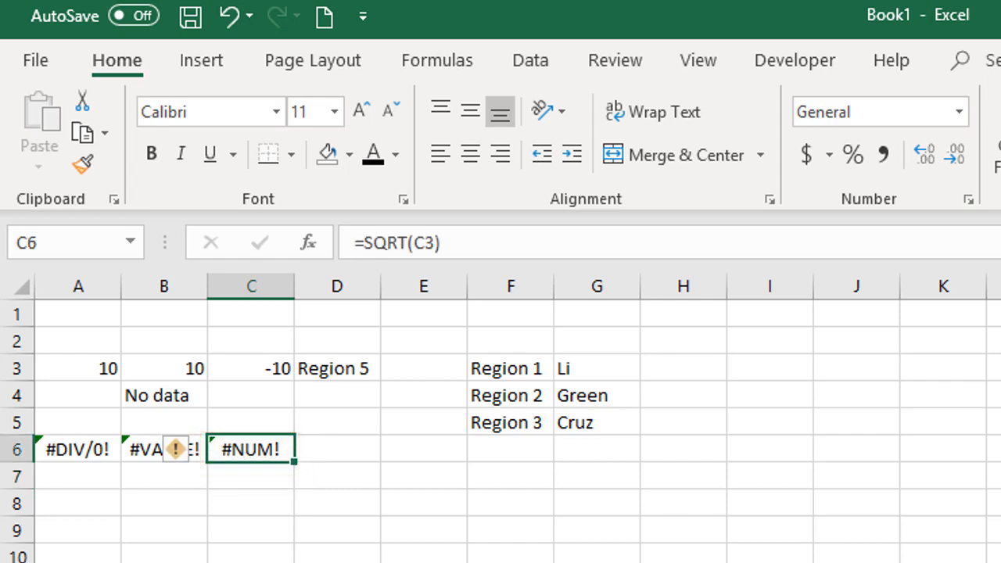
Step: Begin a VLOOKUP formula in D6 with D3 as the lookup value
{"action": "left_click", "coordinate": [336, 449]}
{"action": "type", "text": "=vlookup"}
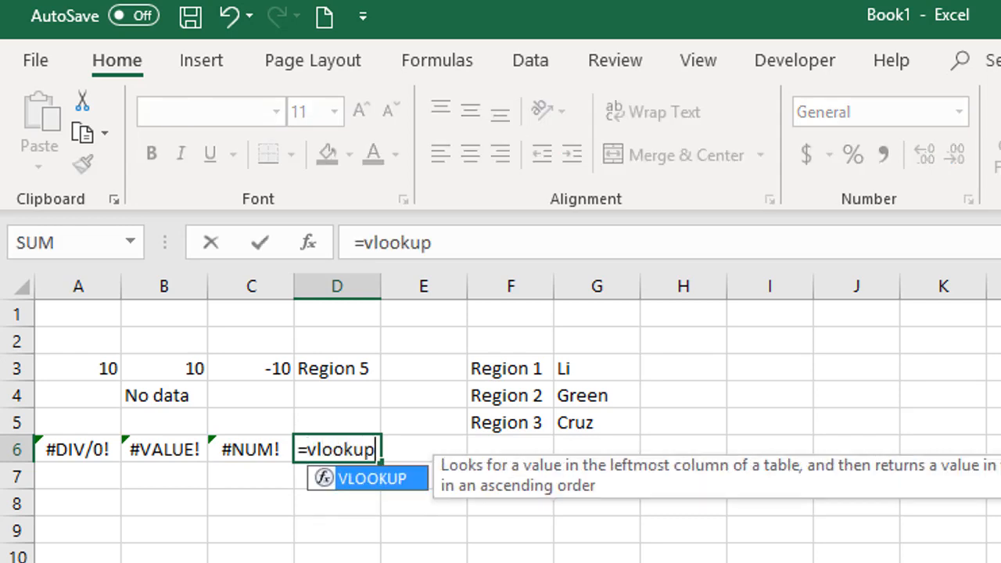
{"action": "key", "text": "Tab"}
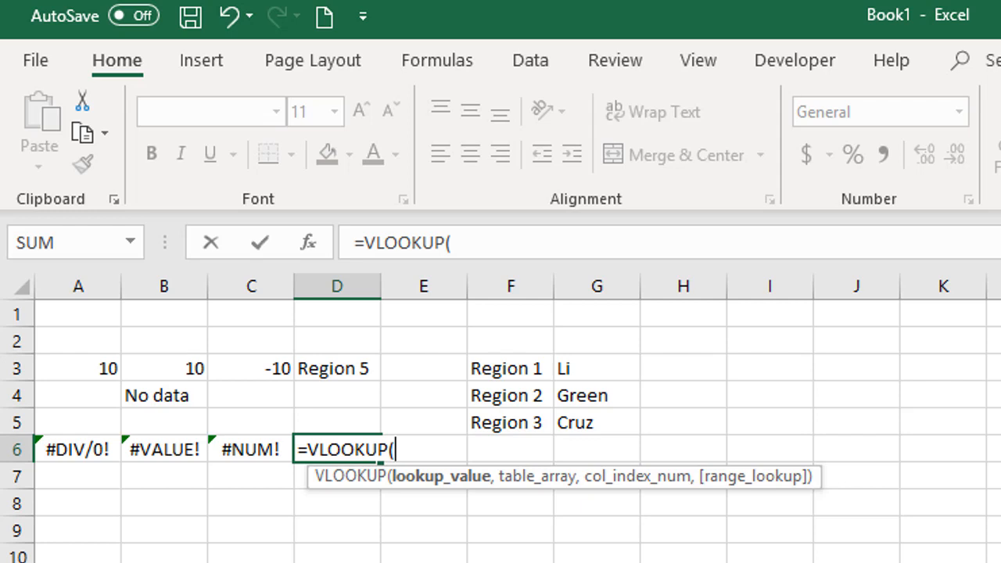
{"action": "key", "text": "Up"}
{"action": "key", "text": "Up"}
{"action": "key", "text": "Up"}
{"action": "type", "text": ","}
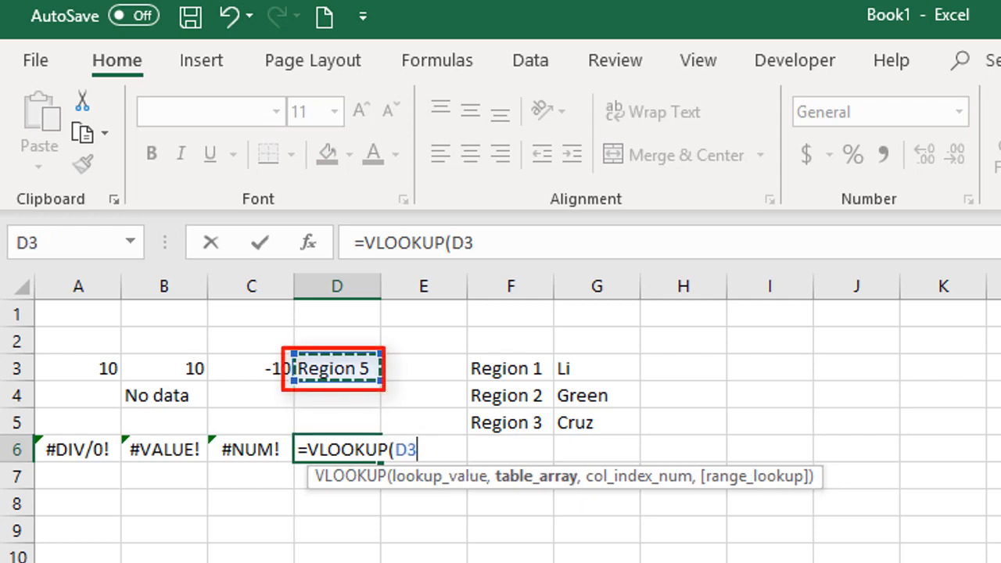
Step: Set the VLOOKUP's table array to the region list F3:G5 as an absolute reference, $F$3:$G$5
{"action": "key", "text": "Right"}
{"action": "key", "text": "Right"}
{"action": "key", "text": "Up"}
{"action": "key", "text": "Up"}
{"action": "key", "text": "Up"}
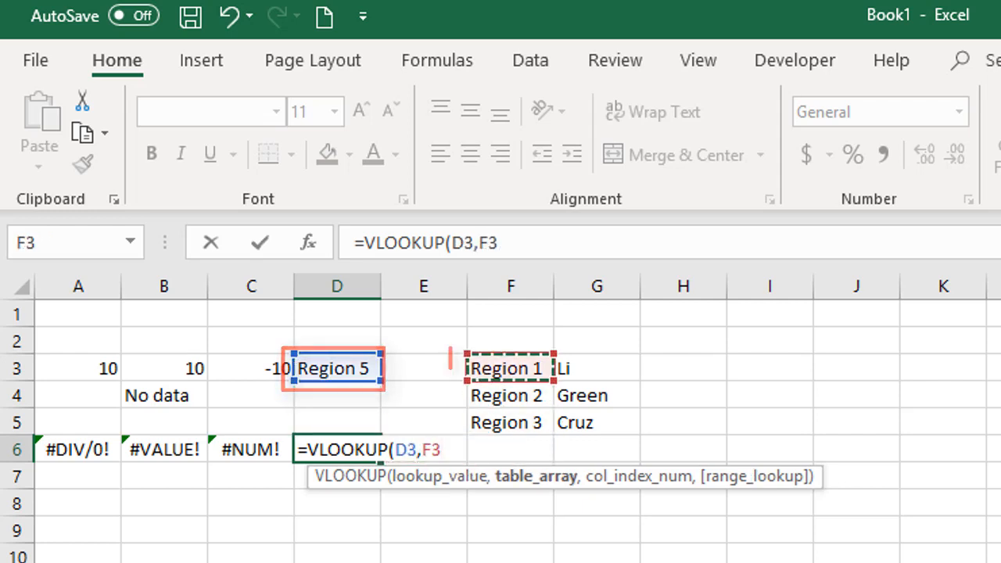
{"action": "key", "text": "shift+Right"}
{"action": "key", "text": "shift+Down"}
{"action": "key", "text": "shift+Down"}
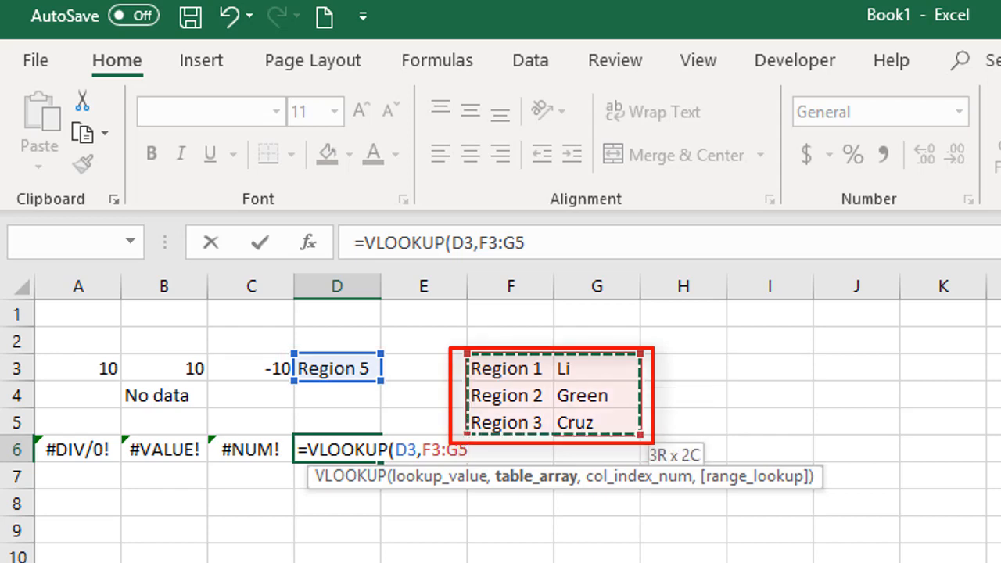
{"action": "key", "text": "F4"}
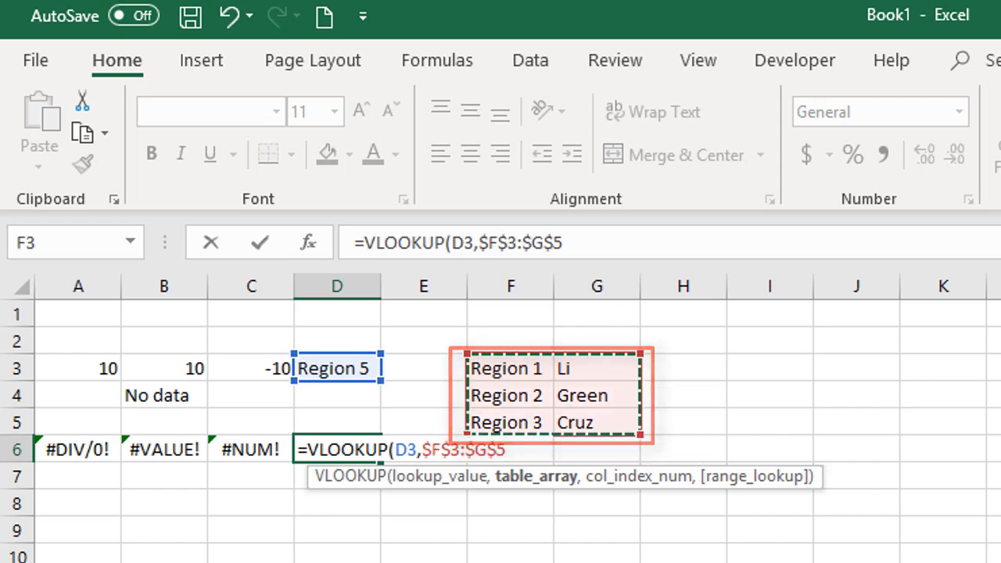
Step: Complete the VLOOKUP in D6 with column index 2 and false for an exact match
{"action": "type", "text": ",2,false"}
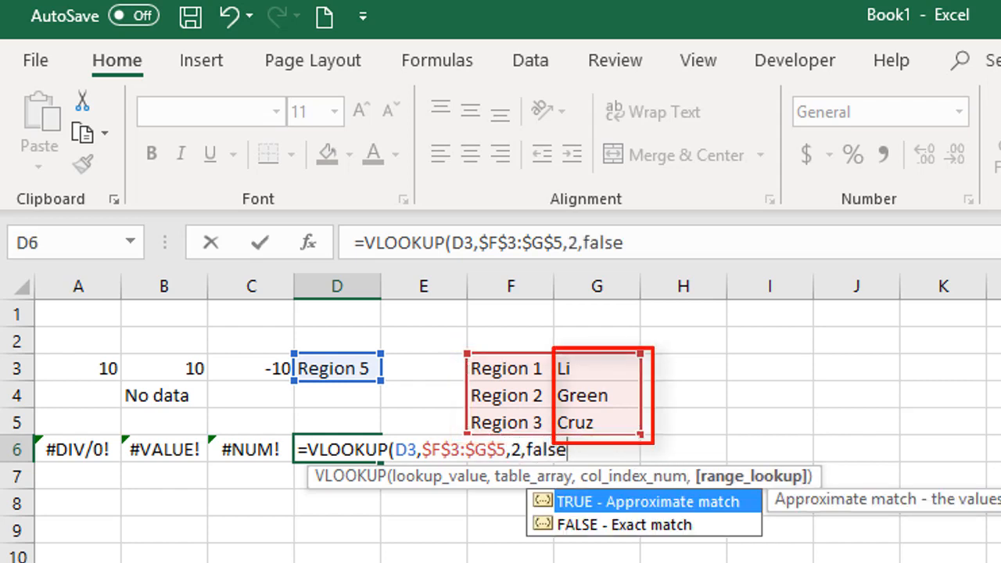
{"action": "type", "text": ")"}
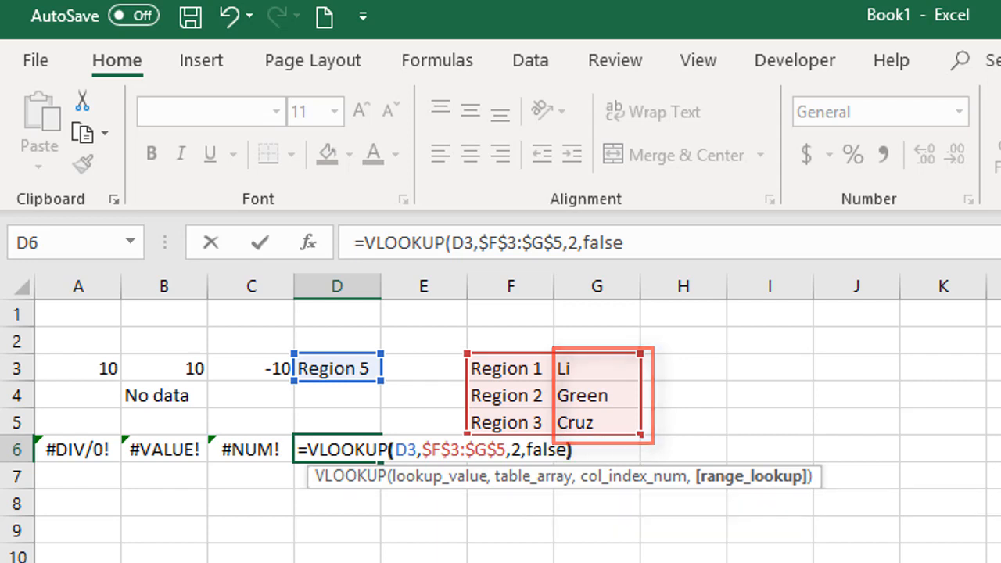
{"action": "key", "text": "Return"}
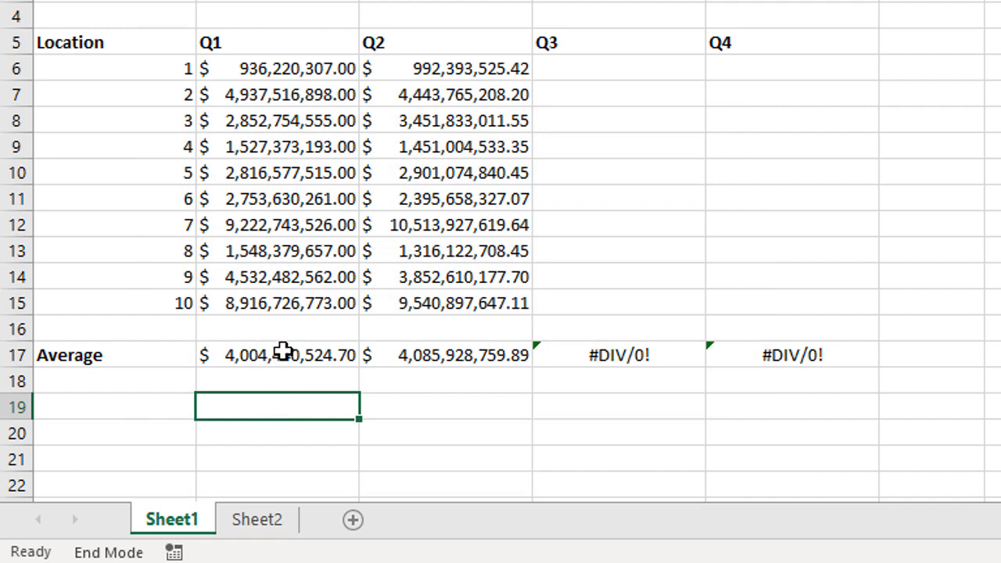
Step: Cut AVERAGE(B6:B15) out of the Q1 average formula in B17, keeping only the equals sign
{"action": "left_click", "coordinate": [283, 352]}
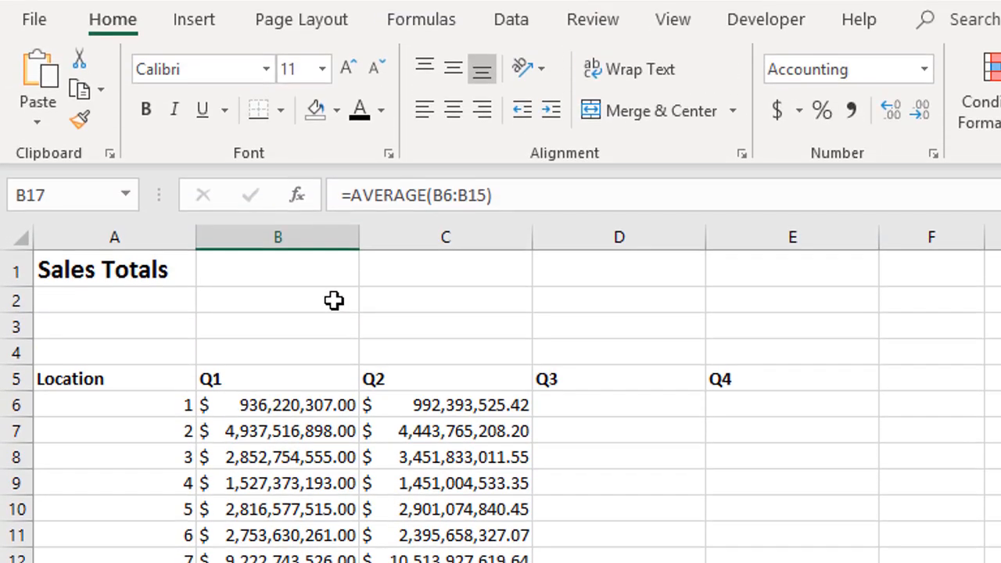
{"action": "left_click", "coordinate": [352, 6]}
{"action": "mouse_move", "coordinate": [360, 196]}
{"action": "left_mouse_down"}
{"action": "mouse_move", "coordinate": [495, 219]}
{"action": "mouse_move", "coordinate": [534, 212]}
{"action": "left_mouse_up"}
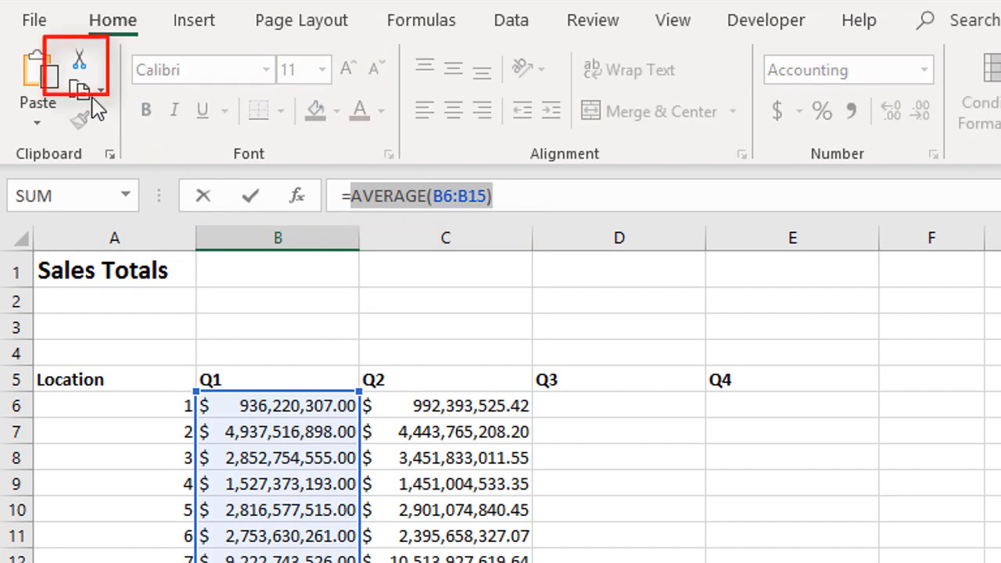
{"action": "left_click", "coordinate": [79, 63]}
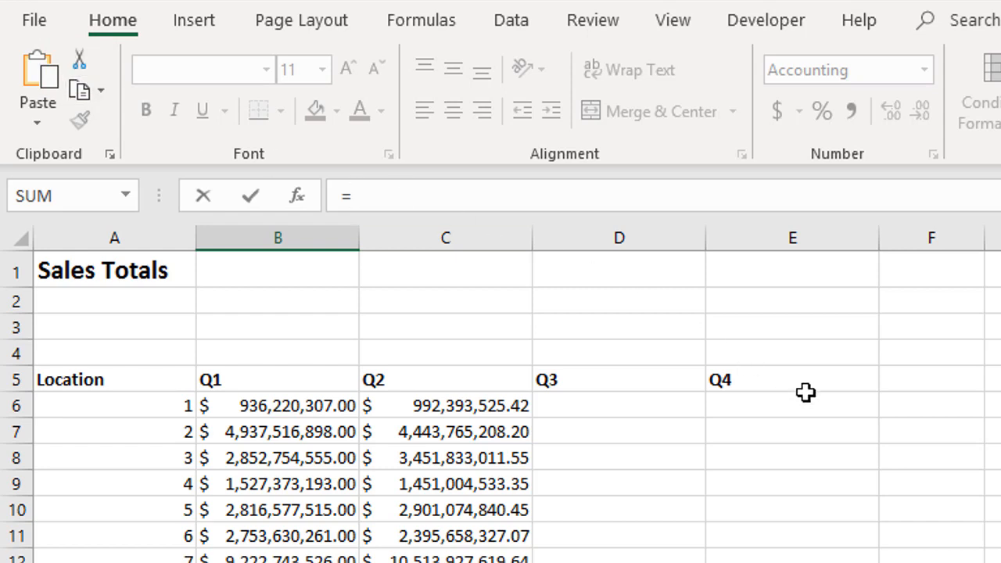
Step: Rebuild the B17 formula as =IFERROR(AVERAGE(B6:B15),0), pasting the cut AVERAGE expression as the value argument
{"action": "type", "text": "iferror"}
{"action": "key", "text": "Tab"}
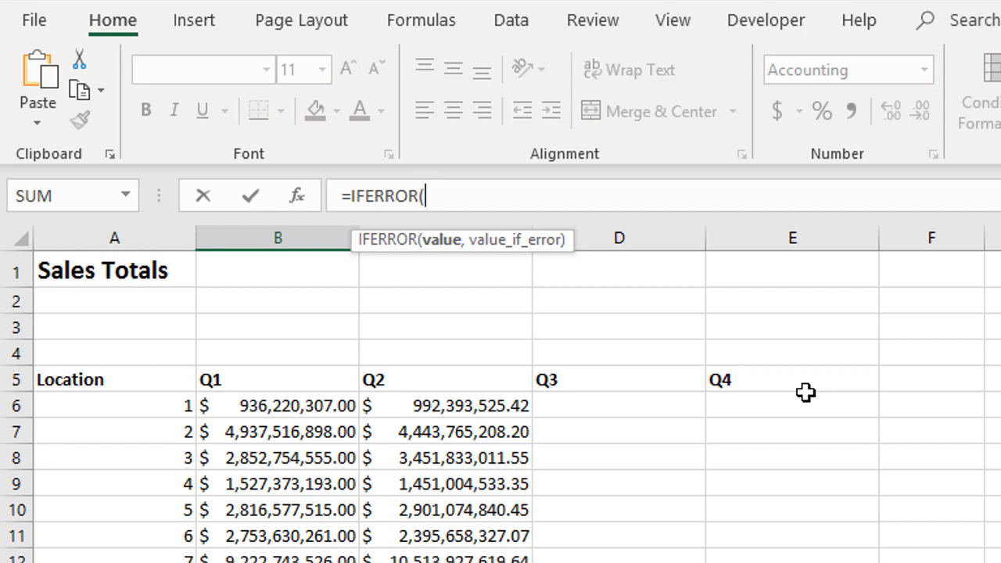
{"action": "left_click", "coordinate": [48, 76]}
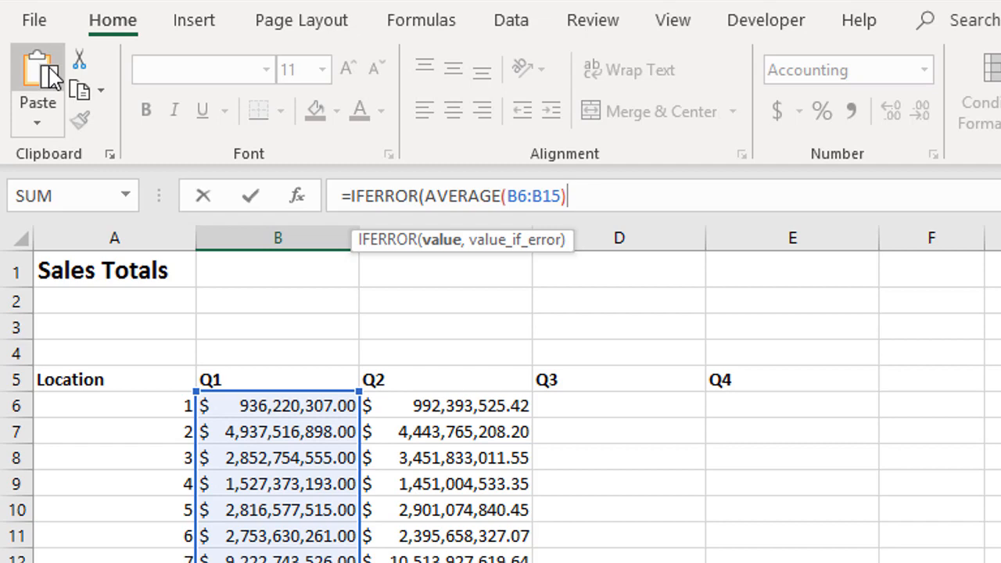
{"action": "type", "text": ","}
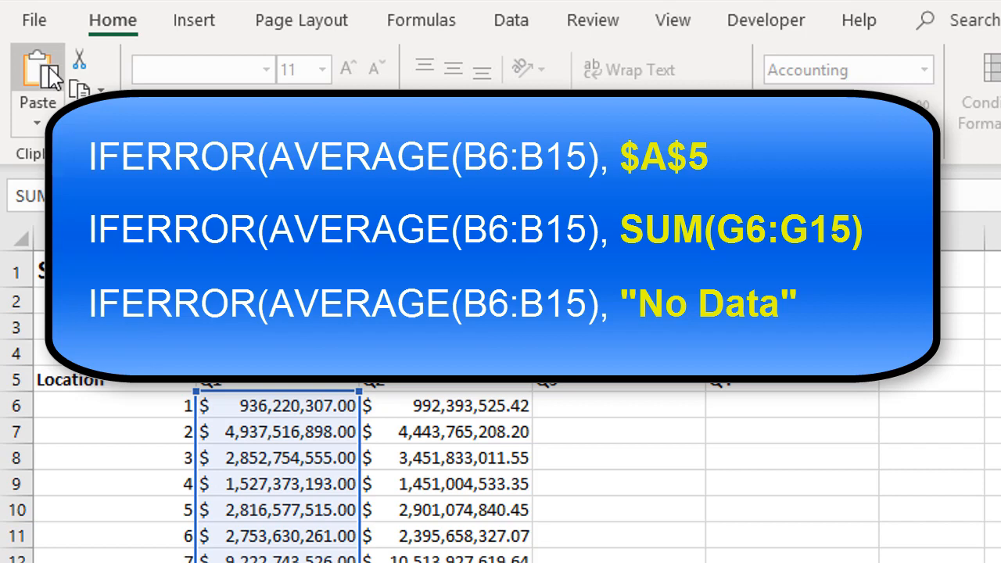
{"action": "type", "text": "0"}
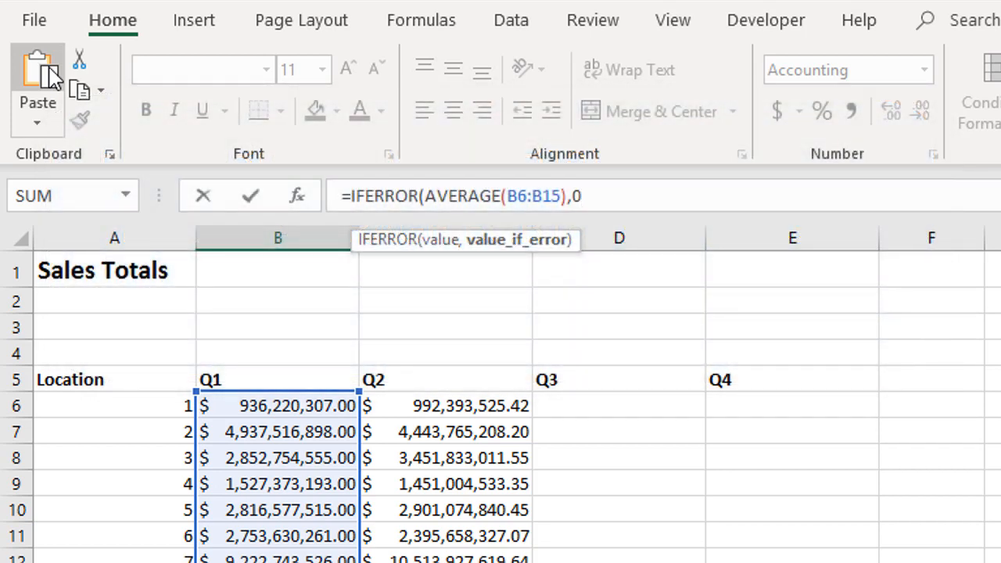
{"action": "type", "text": ")"}
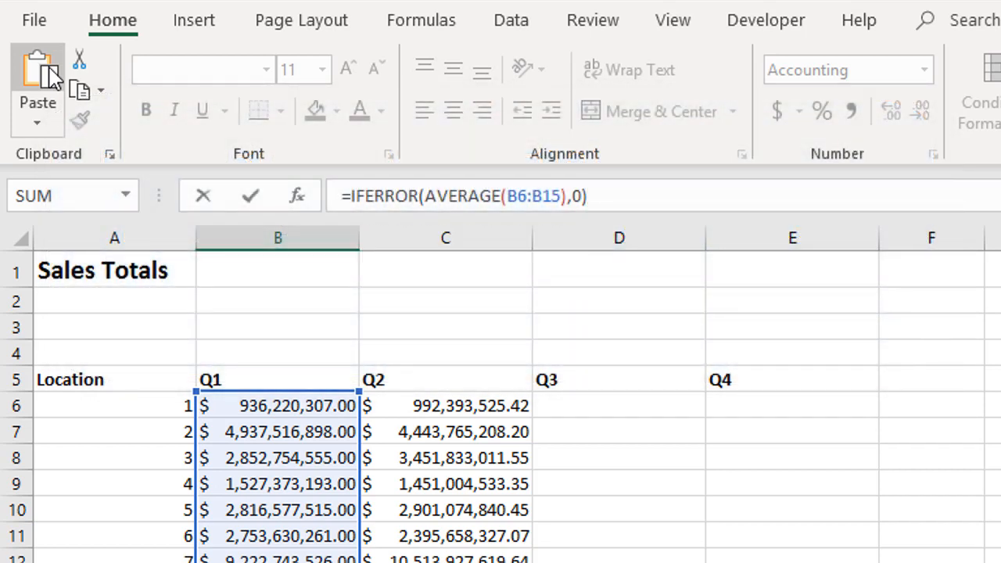
{"action": "key", "text": "Return"}
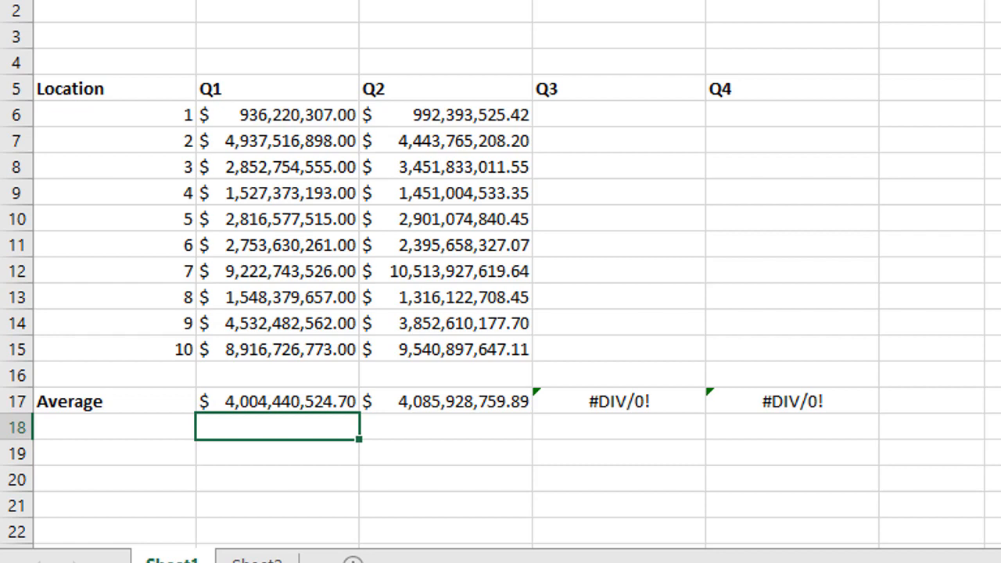
Step: Fill the IFERROR average formula from B17 across the Average row through Q4 in E17
{"action": "left_click", "coordinate": [261, 401]}
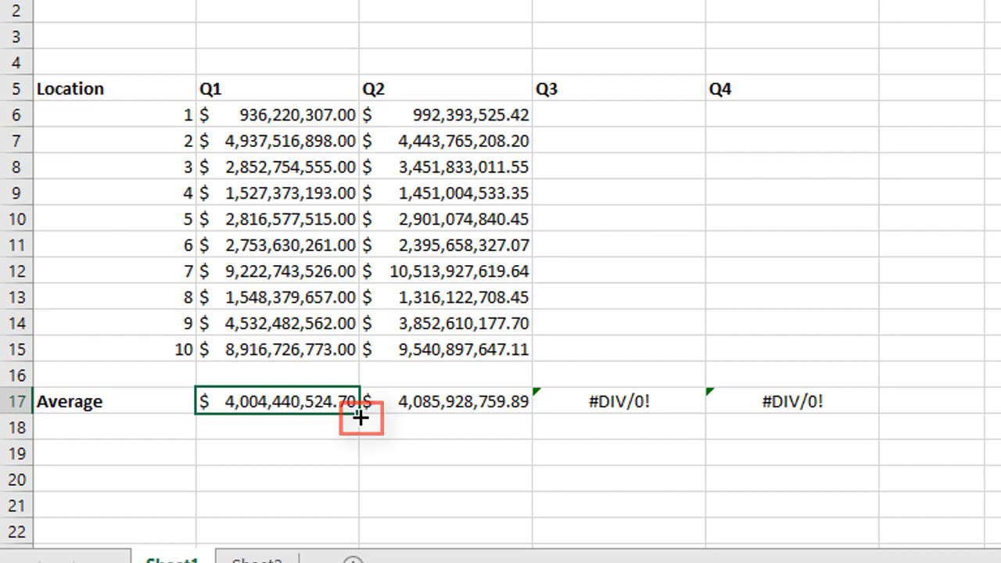
{"action": "left_click_drag", "start_coordinate": [360, 418], "coordinate": [824, 401]}
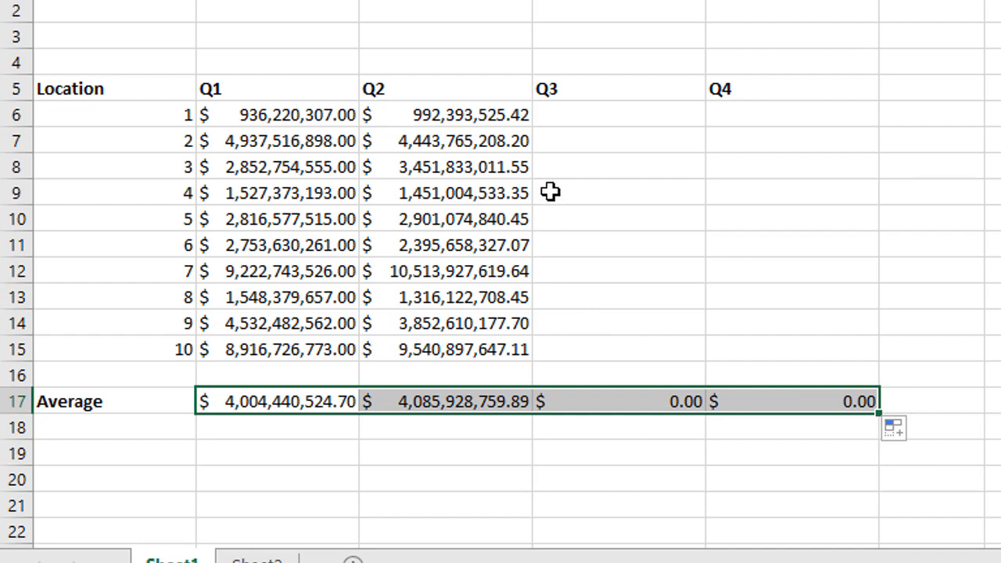
Step: Enter Q3 sales of 1000000, 8,000,000 and 5000000 for locations 1 to 3 in D6:D8
{"action": "left_click", "coordinate": [575, 112]}
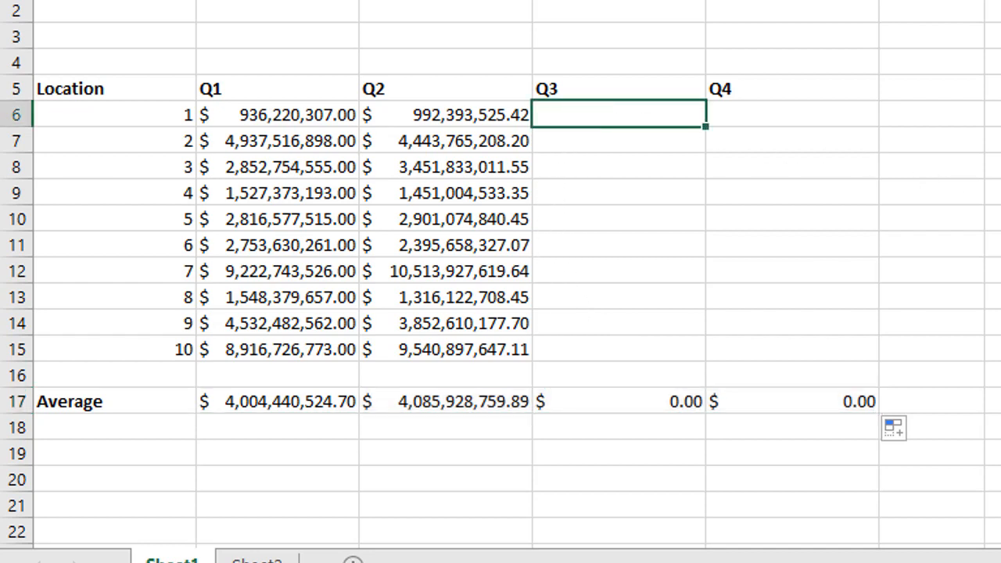
{"action": "type", "text": "1000000"}
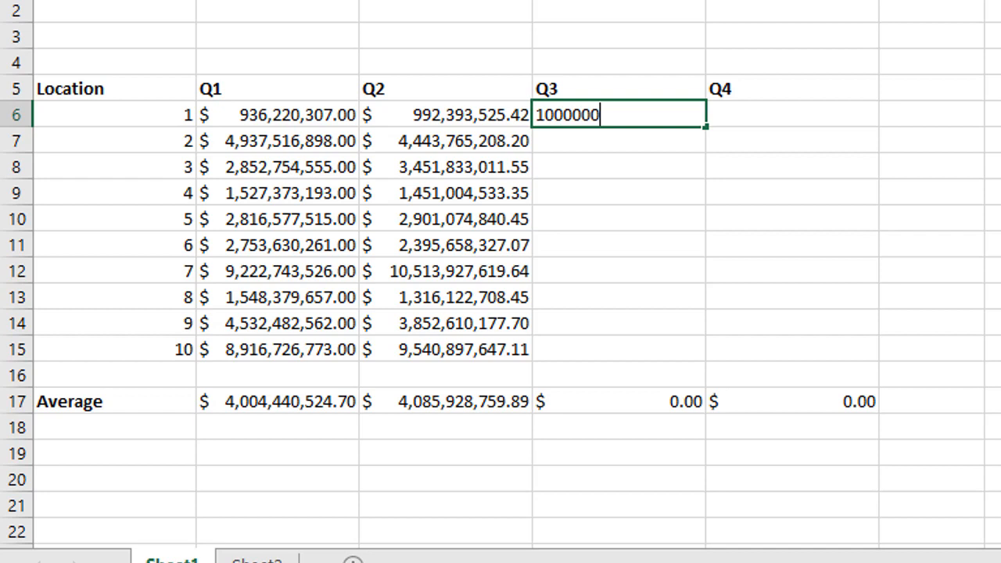
{"action": "key", "text": "Return"}
{"action": "type", "text": "8"}
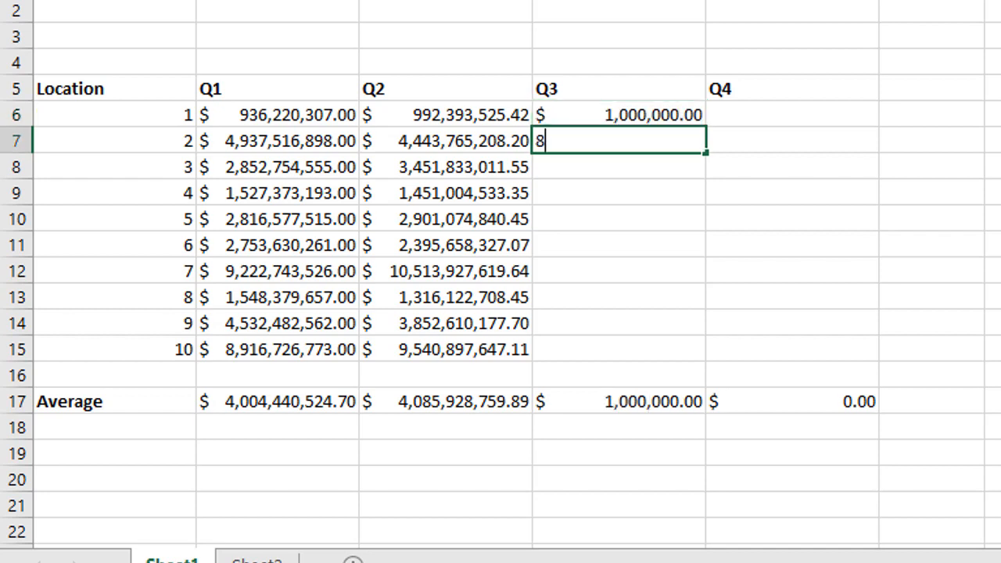
{"action": "type", "text": ",000,000"}
{"action": "key", "text": "Return"}
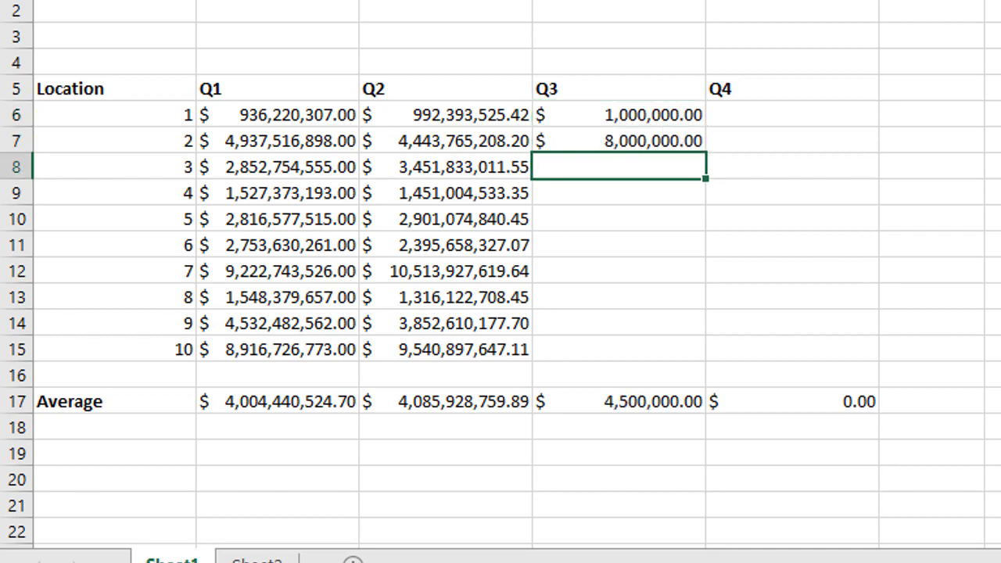
{"action": "type", "text": "5000000"}
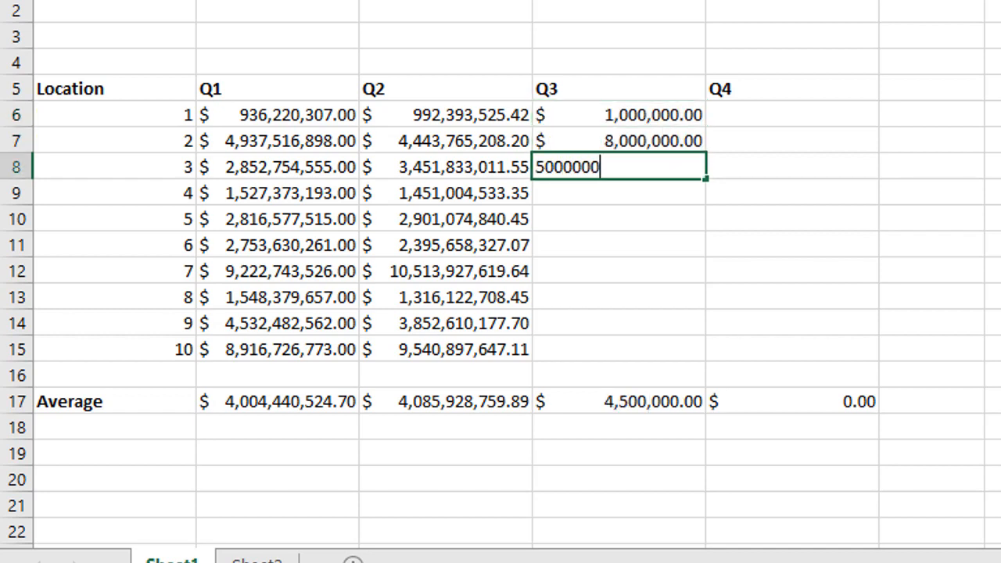
{"action": "key", "text": "Return"}
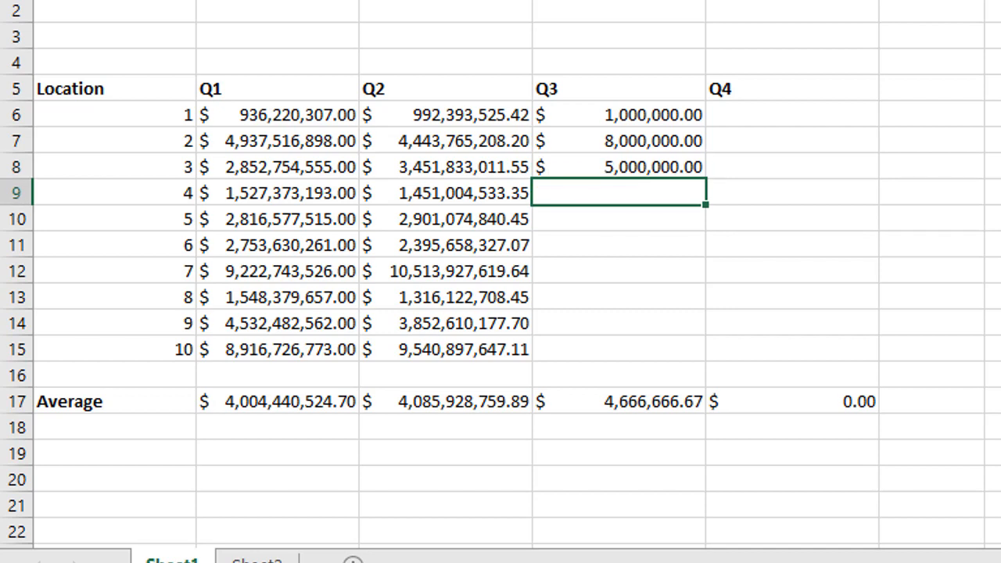